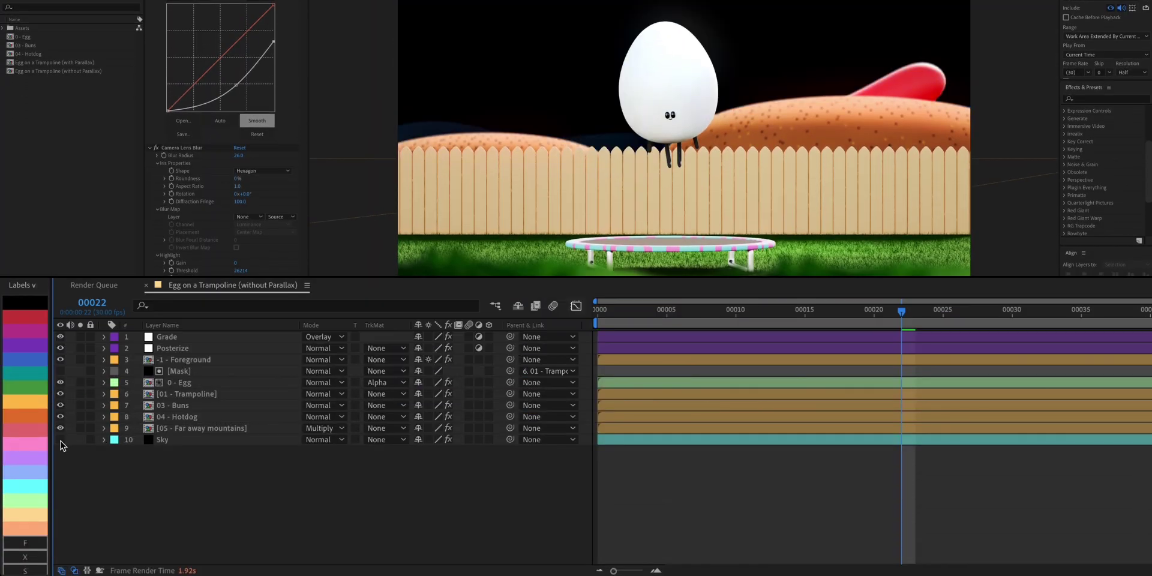
Step: Make the Sky, Buns, Trampoline, Egg and Foreground layers visible again
{"action": "left_click", "coordinate": [60, 440]}
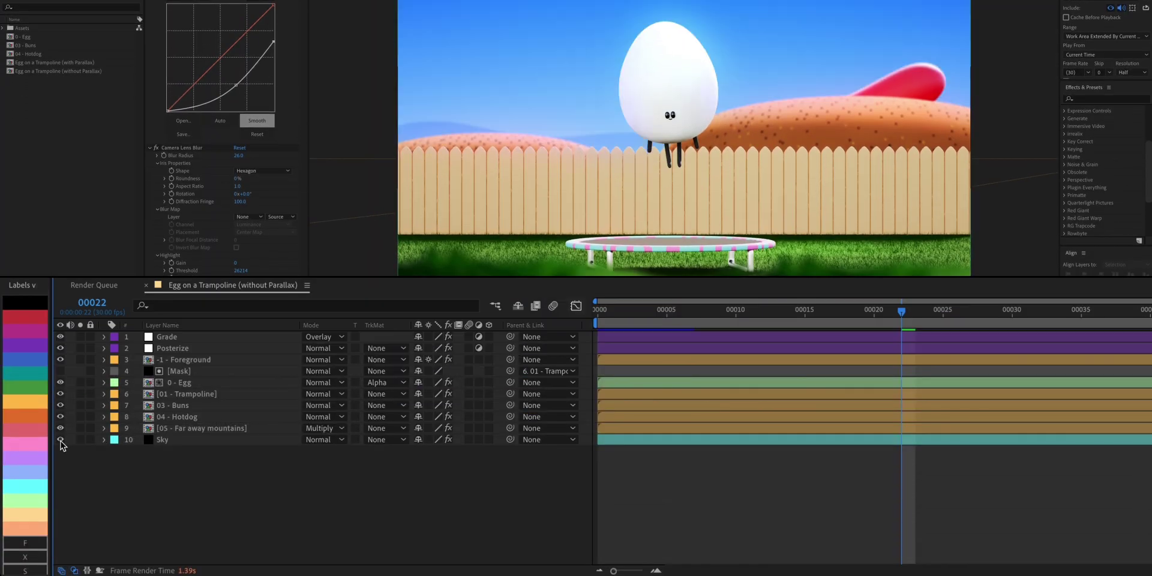
{"action": "left_click", "coordinate": [61, 406]}
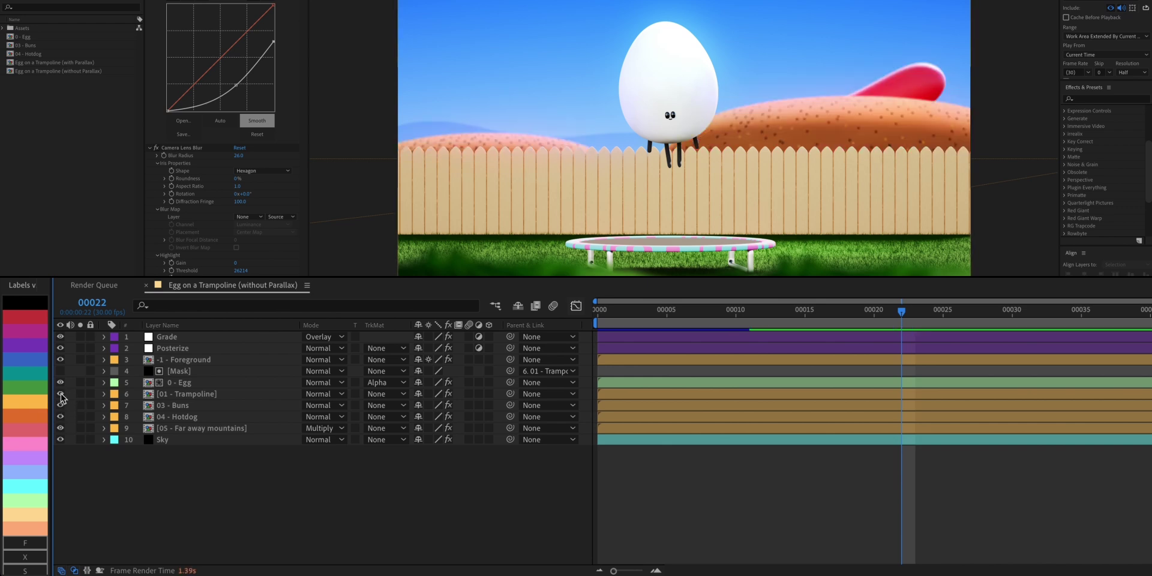
{"action": "left_click", "coordinate": [61, 395]}
{"action": "left_click", "coordinate": [60, 384]}
{"action": "left_click", "coordinate": [60, 360]}
{"action": "left_click", "coordinate": [60, 360]}
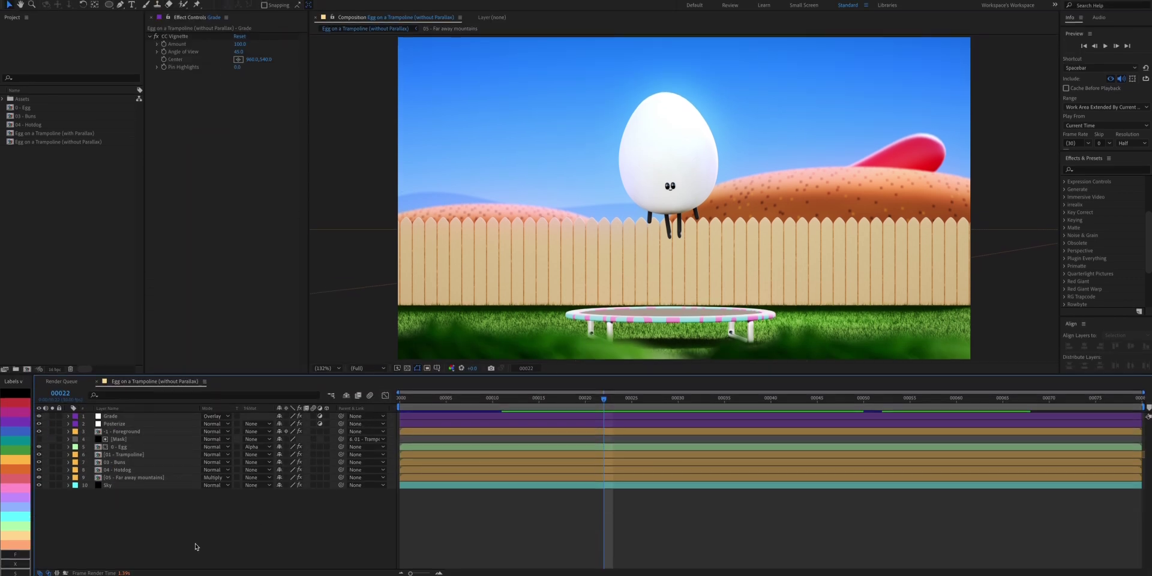
Step: Add a null layer named Control carrying a Slider Control effect renamed Parallax
{"action": "key", "text": "alt+shift+super+y"}
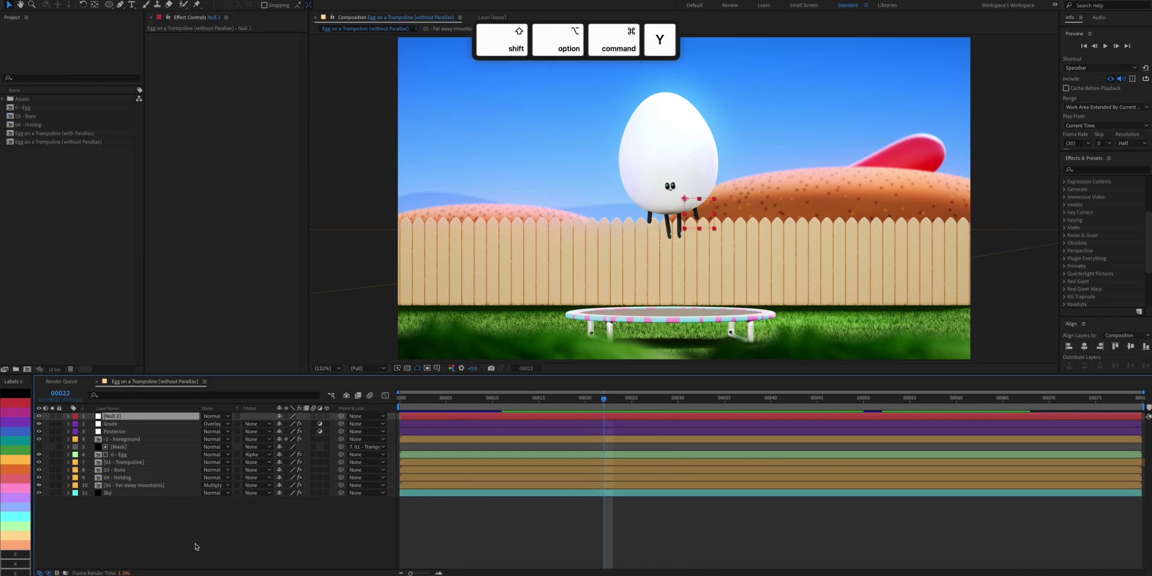
{"action": "key", "text": "Return"}
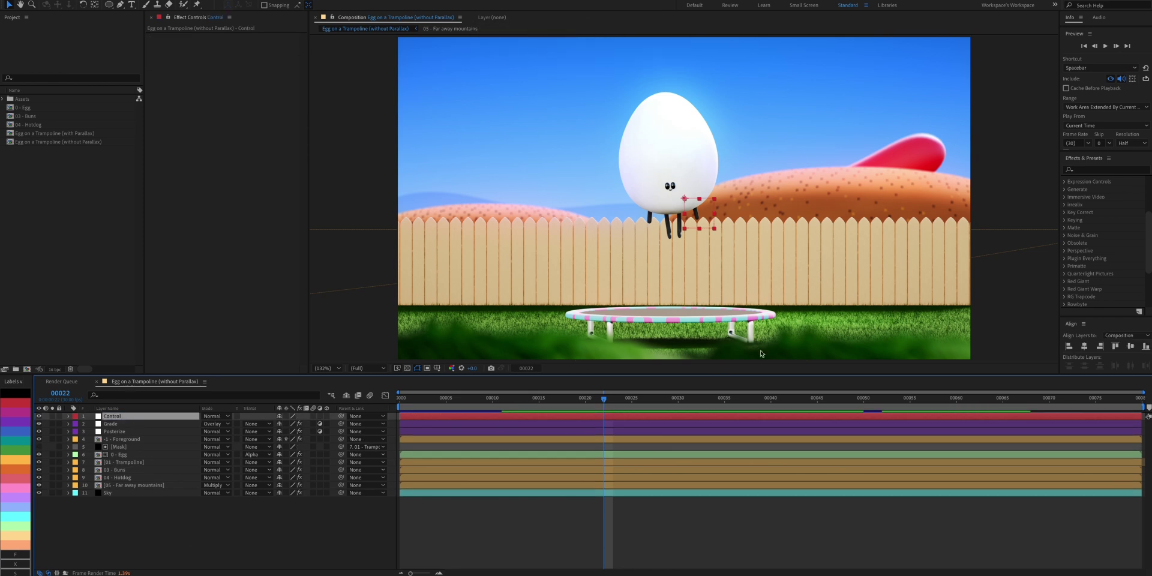
{"action": "left_click", "coordinate": [1080, 170]}
{"action": "type", "text": "slider"}
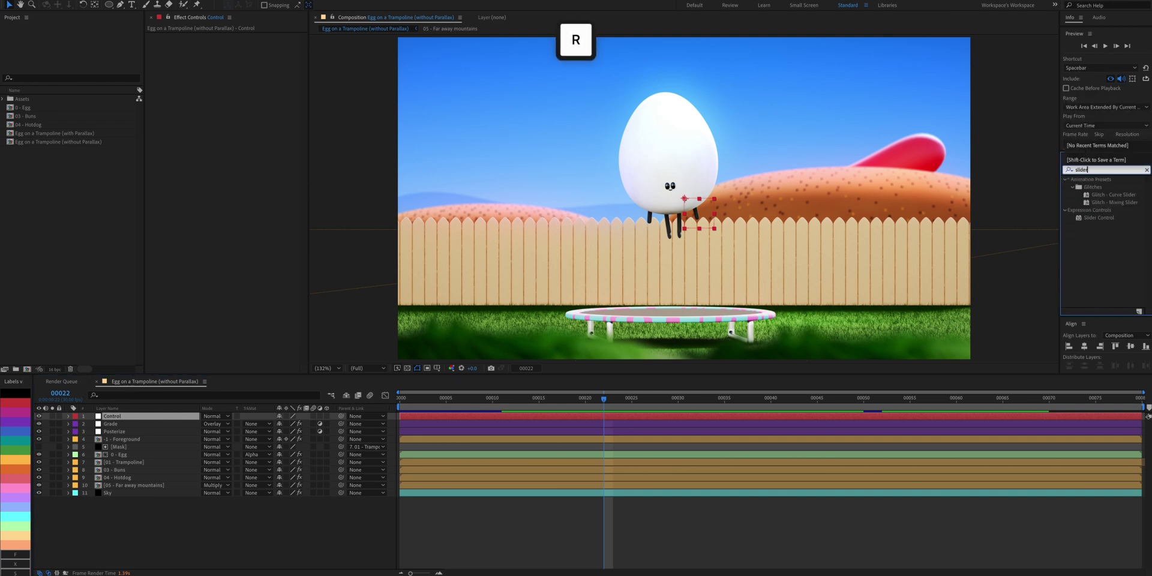
{"action": "left_click_drag", "start_coordinate": [1091, 220], "coordinate": [427, 123]}
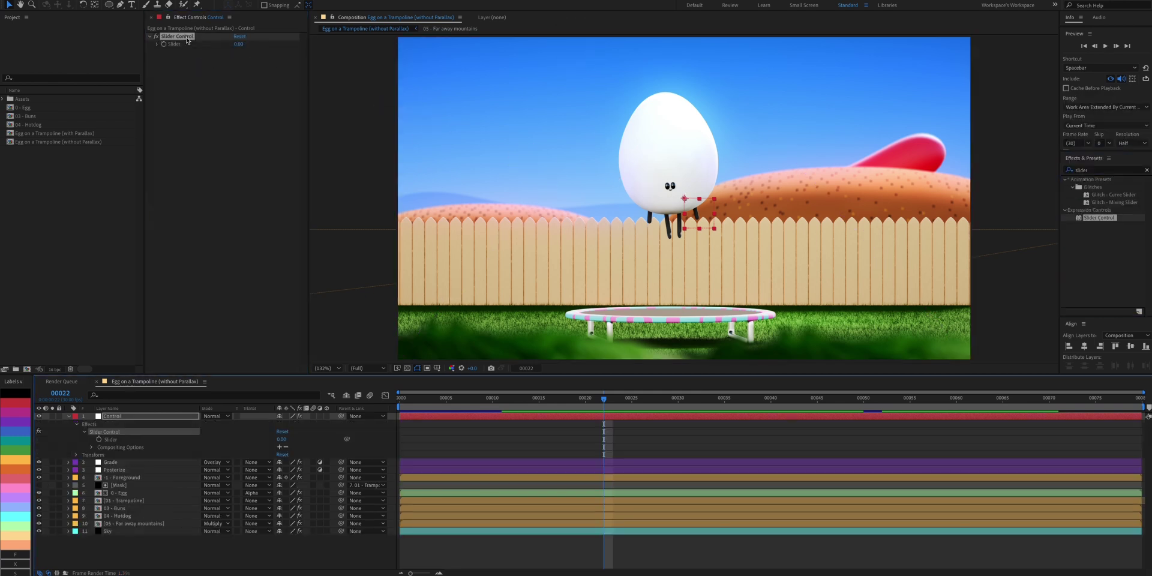
{"action": "key", "text": "Return"}
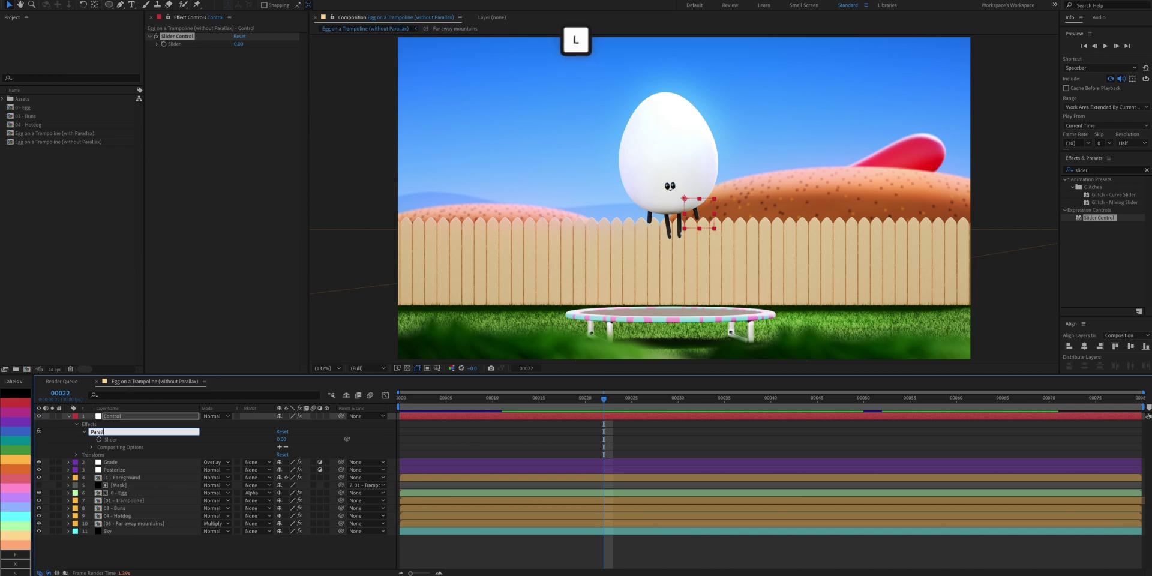
Step: Separate Position into X and Y on the Foreground and Trampoline layers
{"action": "left_click", "coordinate": [68, 416]}
{"action": "left_click", "coordinate": [126, 439]}
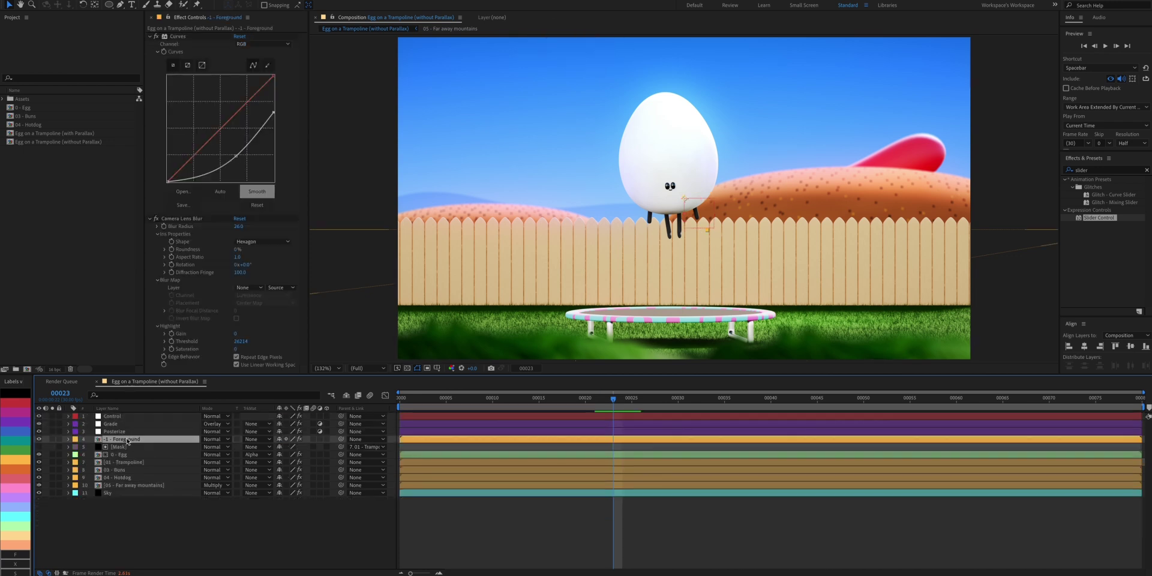
{"action": "key", "text": "p"}
{"action": "right_click", "coordinate": [112, 447]}
{"action": "left_click", "coordinate": [188, 476]}
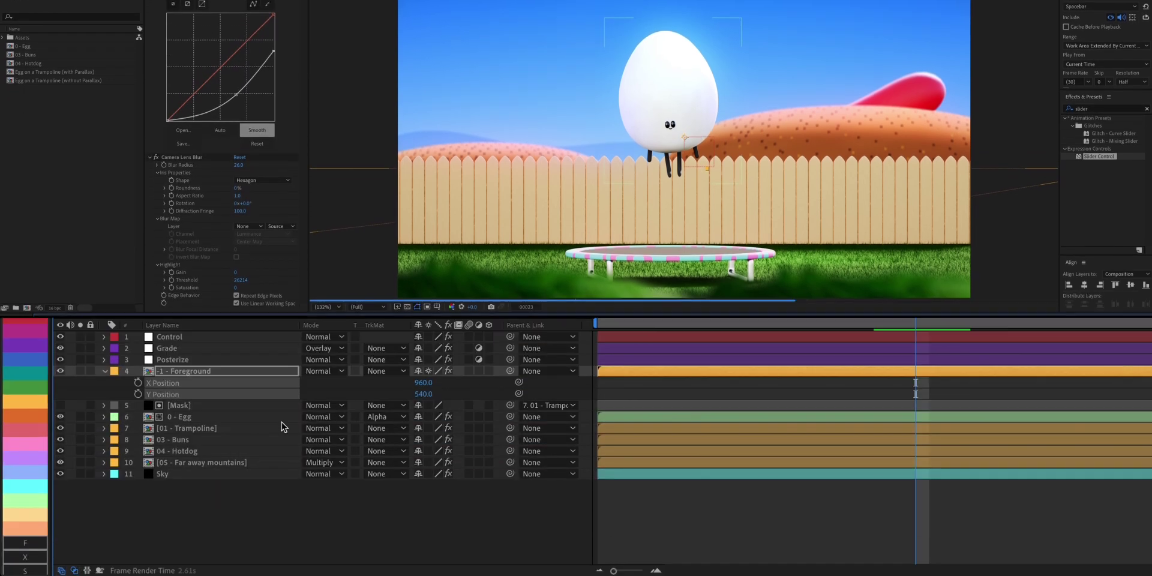
{"action": "left_click", "coordinate": [187, 477]}
{"action": "key", "text": "p"}
{"action": "right_click", "coordinate": [144, 440]}
{"action": "left_click", "coordinate": [218, 435]}
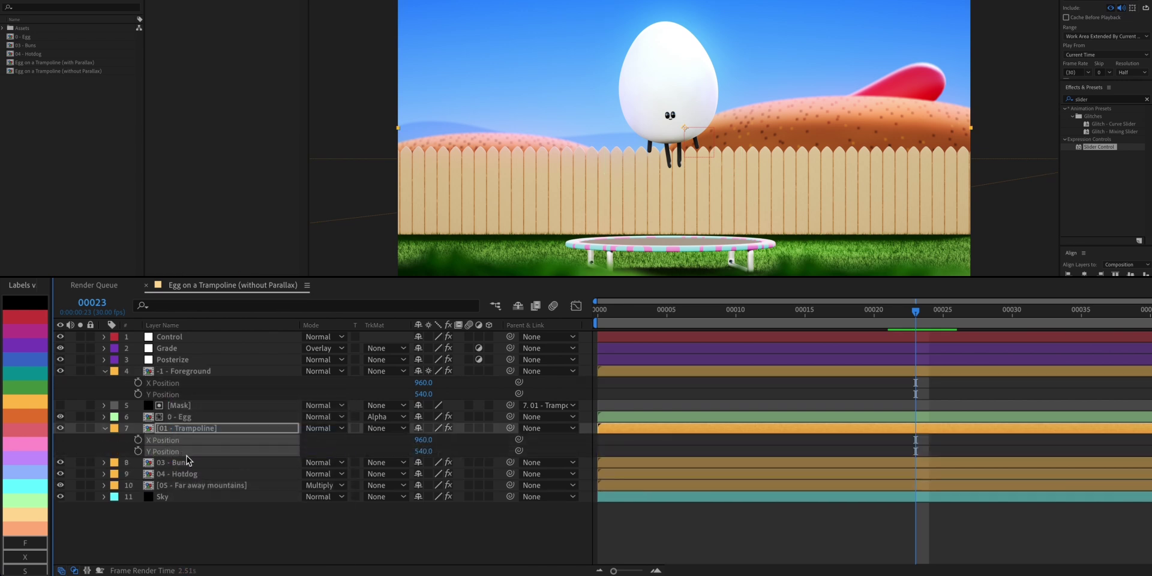
Step: Separate Position into X and Y on the Buns, Hotdog and far-away mountains layers
{"action": "left_click", "coordinate": [174, 462]}
{"action": "key", "text": "p"}
{"action": "right_click", "coordinate": [166, 473]}
{"action": "left_click", "coordinate": [219, 435]}
{"action": "left_click", "coordinate": [174, 496]}
{"action": "key", "text": "p"}
{"action": "right_click", "coordinate": [162, 509]}
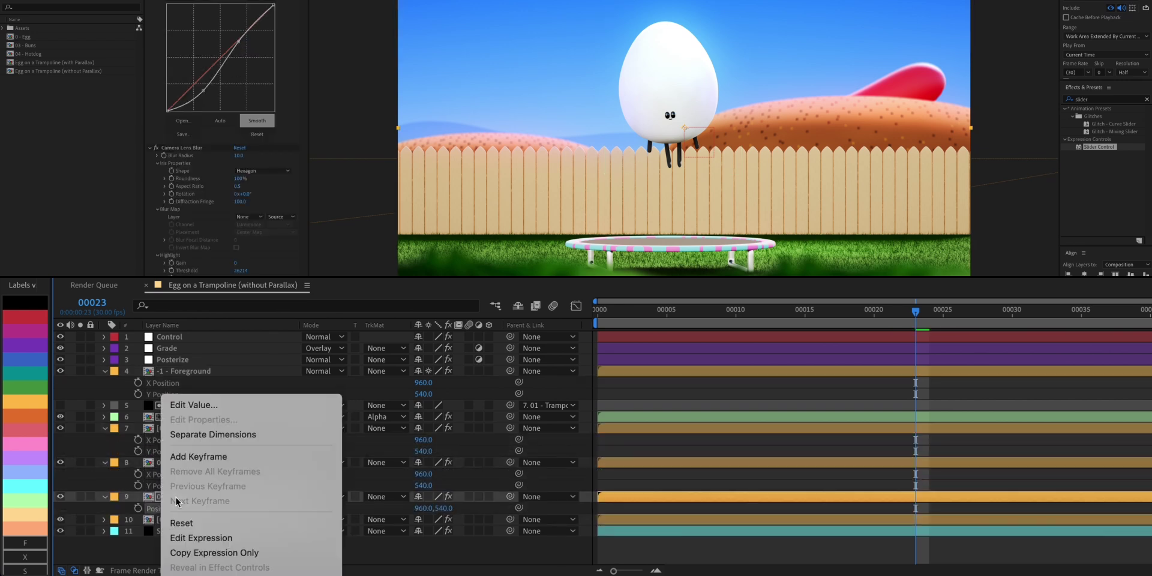
{"action": "left_click", "coordinate": [204, 441]}
{"action": "left_click", "coordinate": [184, 533]}
{"action": "key", "text": "p"}
{"action": "right_click", "coordinate": [174, 543]}
{"action": "left_click", "coordinate": [204, 437]}
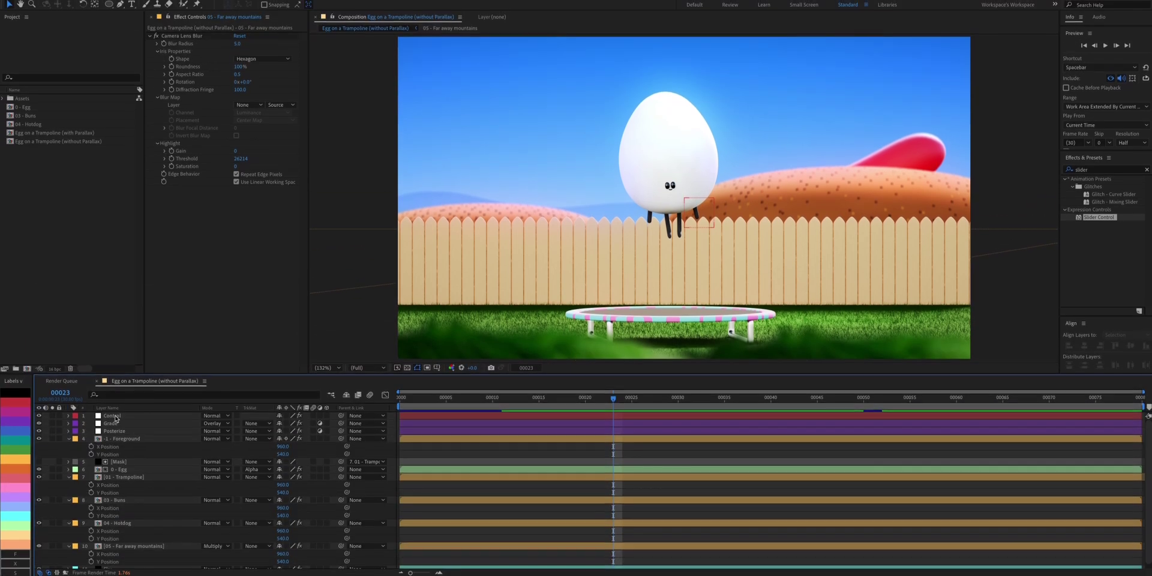
Step: Lock the Control layer's Effect Controls and link the mountains' Y Position to Parallax with value+
{"action": "left_click", "coordinate": [174, 334]}
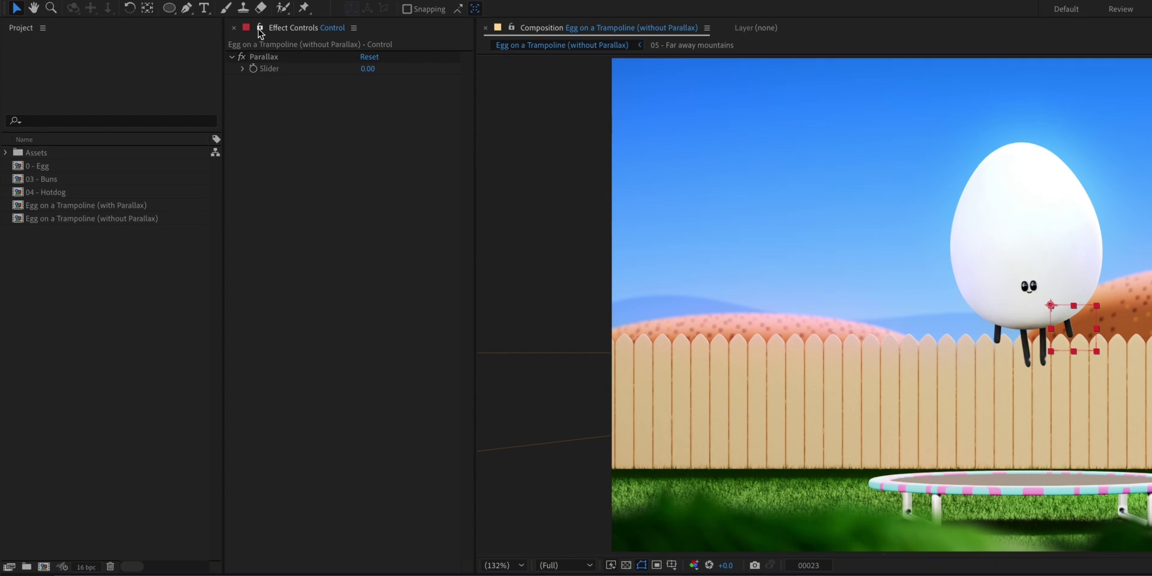
{"action": "left_click", "coordinate": [168, 17]}
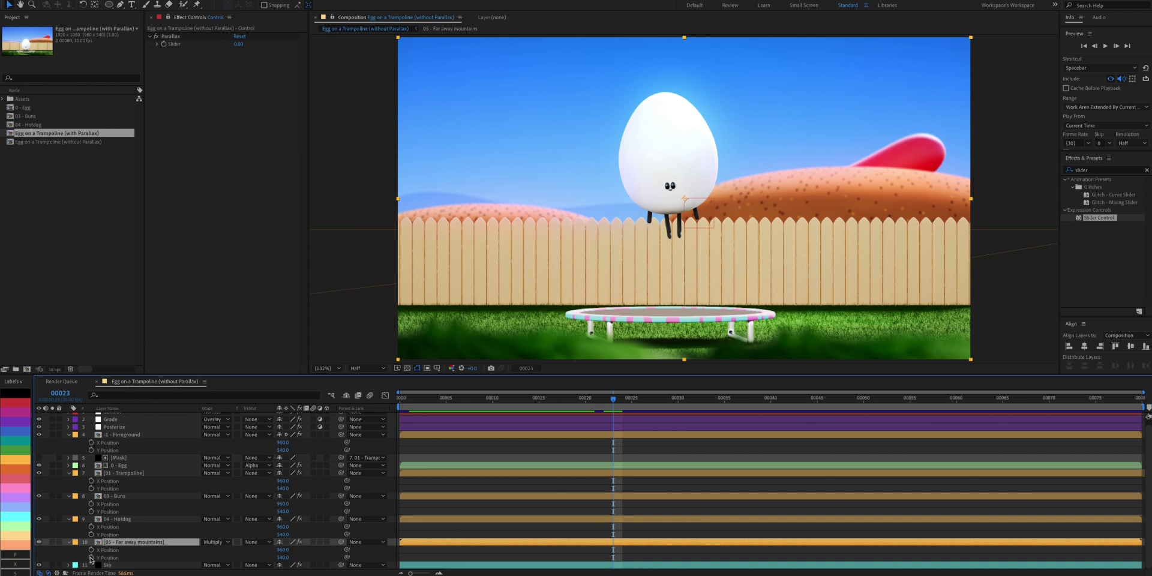
{"action": "left_click", "coordinate": [90, 557], "text": "alt"}
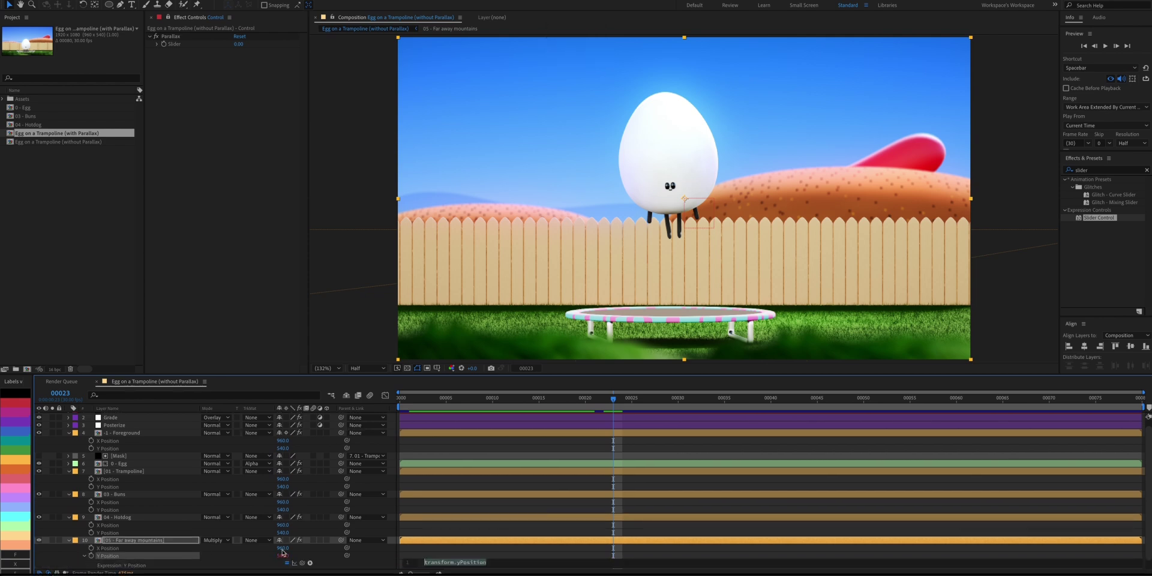
{"action": "type", "text": "value"}
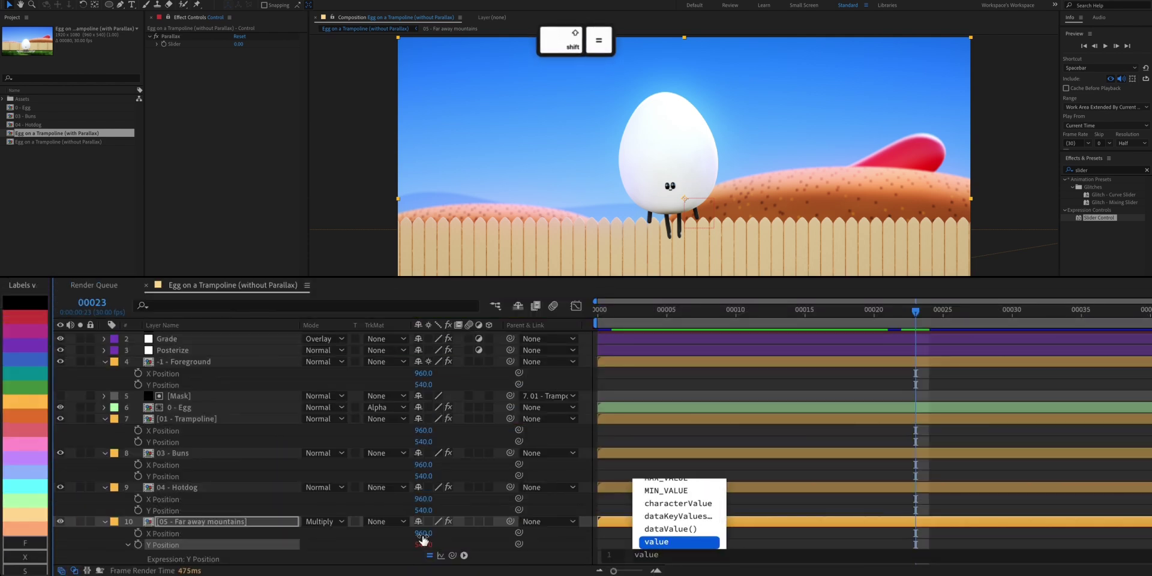
{"action": "type", "text": "+"}
{"action": "left_click_drag", "start_coordinate": [518, 544], "coordinate": [473, 492]}
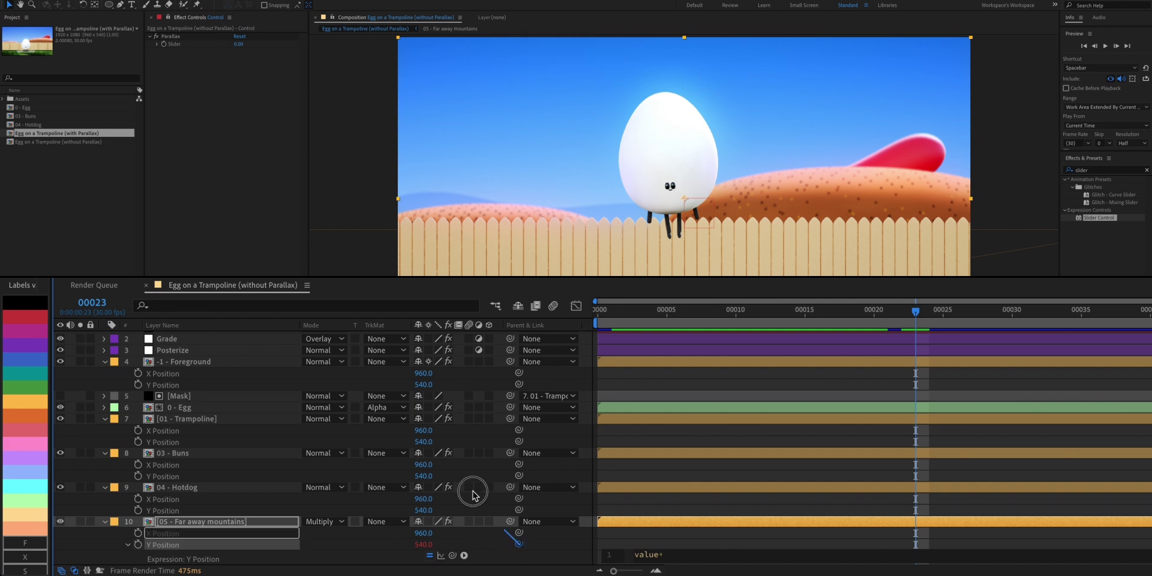
{"action": "left_click_drag", "start_coordinate": [178, 46], "coordinate": [179, 50]}
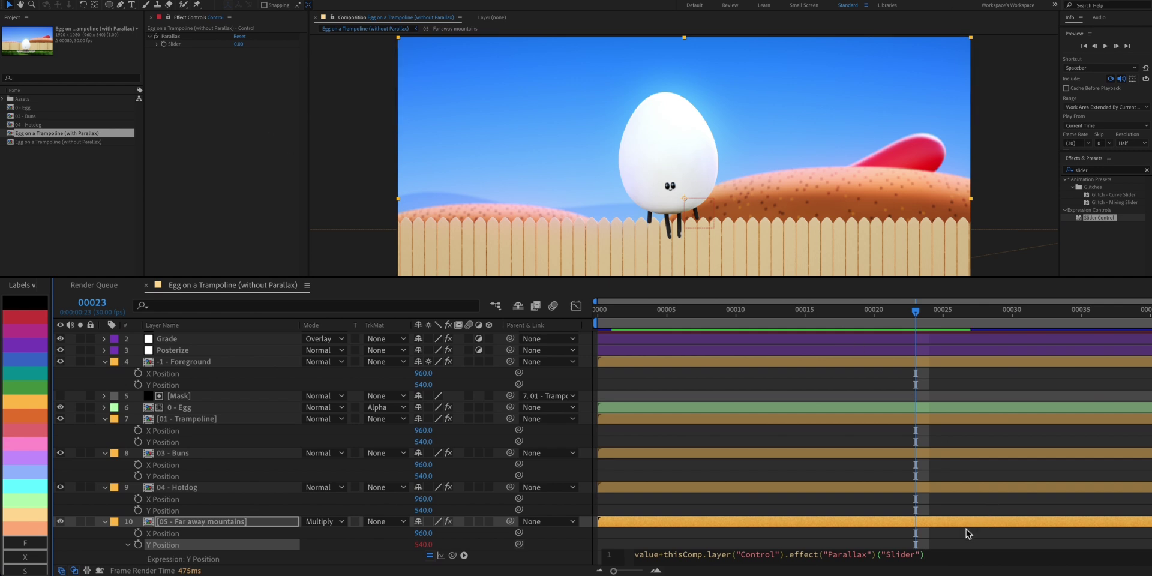
{"action": "left_click", "coordinate": [951, 536]}
Step: Test the Parallax slider, undo, and multiply the mountains' expression by 2
{"action": "mouse_move", "coordinate": [244, 43]}
{"action": "left_mouse_down"}
{"action": "mouse_move", "coordinate": [172, 37]}
{"action": "mouse_move", "coordinate": [275, 49]}
{"action": "mouse_move", "coordinate": [237, 56]}
{"action": "left_mouse_up"}
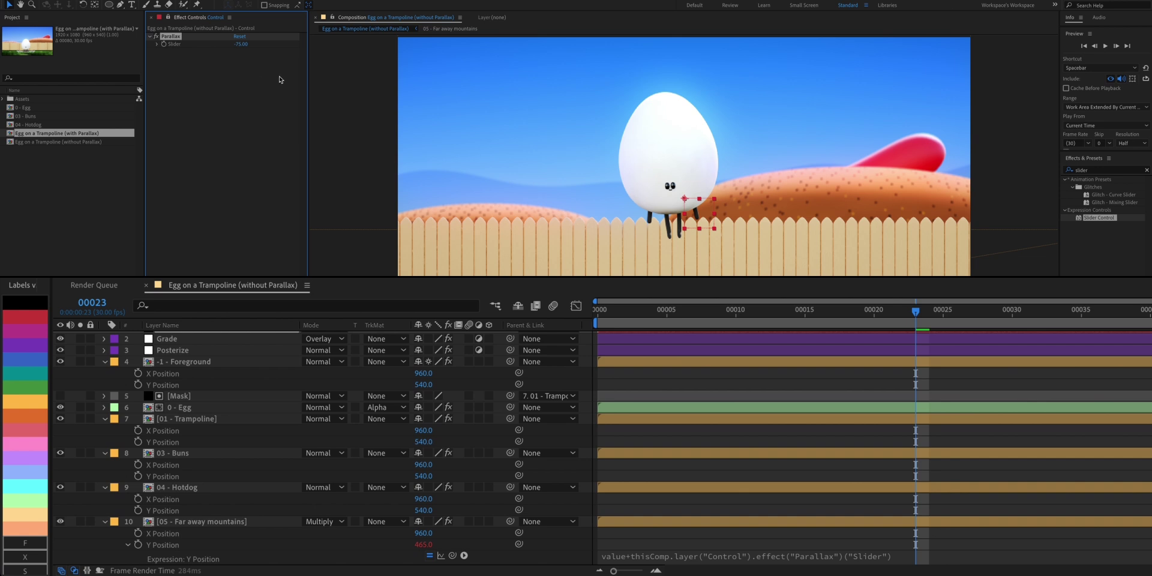
{"action": "key", "text": "ctrl+z"}
{"action": "key", "text": "ctrl+z"}
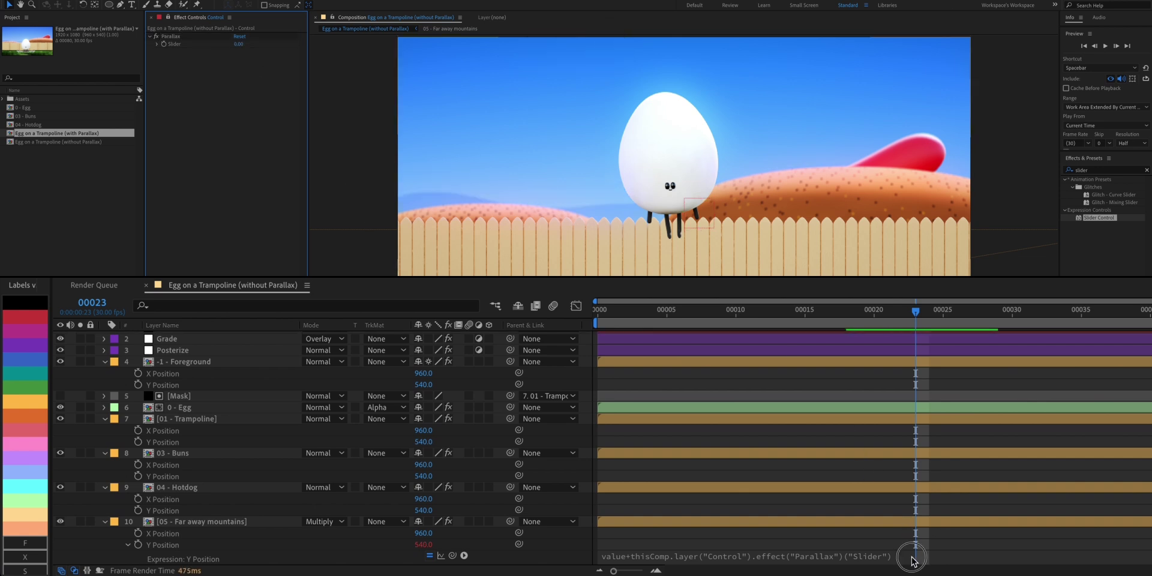
{"action": "left_click", "coordinate": [912, 558]}
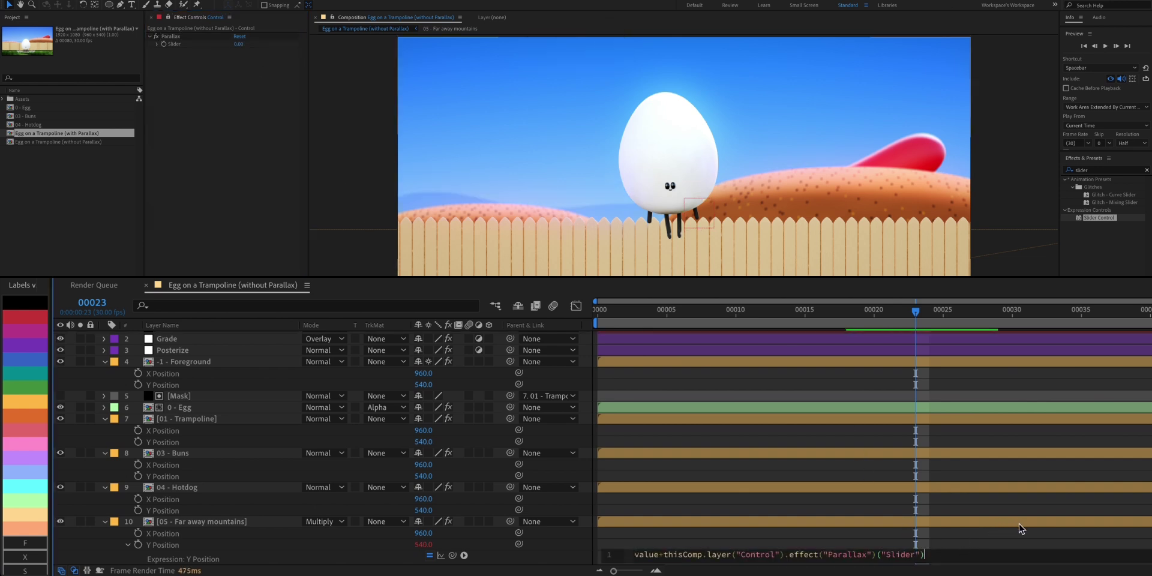
{"action": "type", "text": "*2"}
{"action": "key", "text": "Return"}
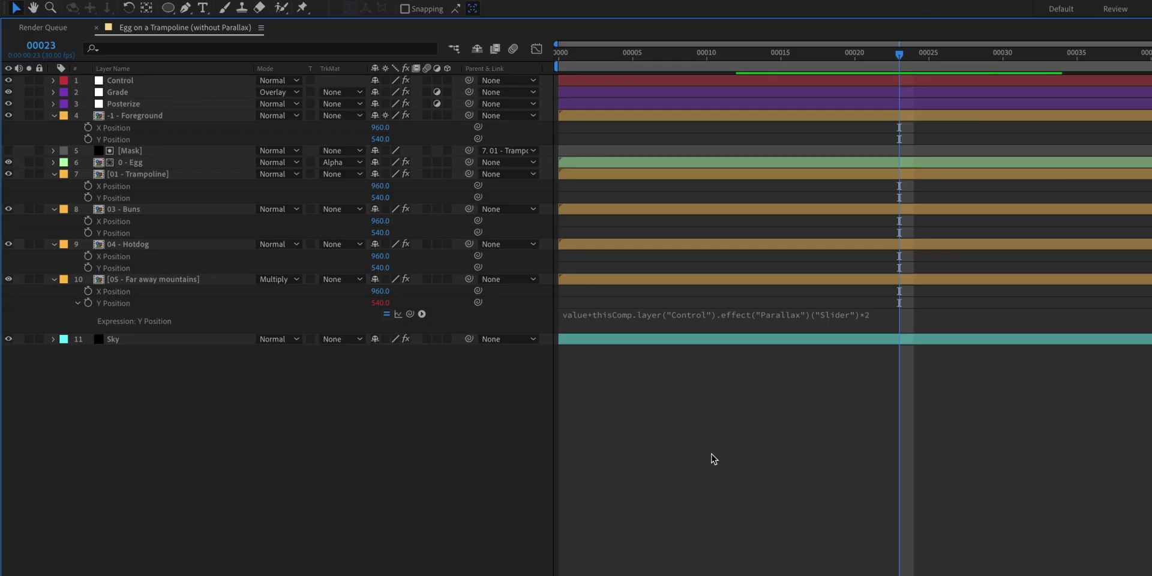
Step: Copy the mountains' parallax expression into Hotdog's Y Position with multiplier 5
{"action": "left_click", "coordinate": [766, 330]}
{"action": "key", "text": "super+c"}
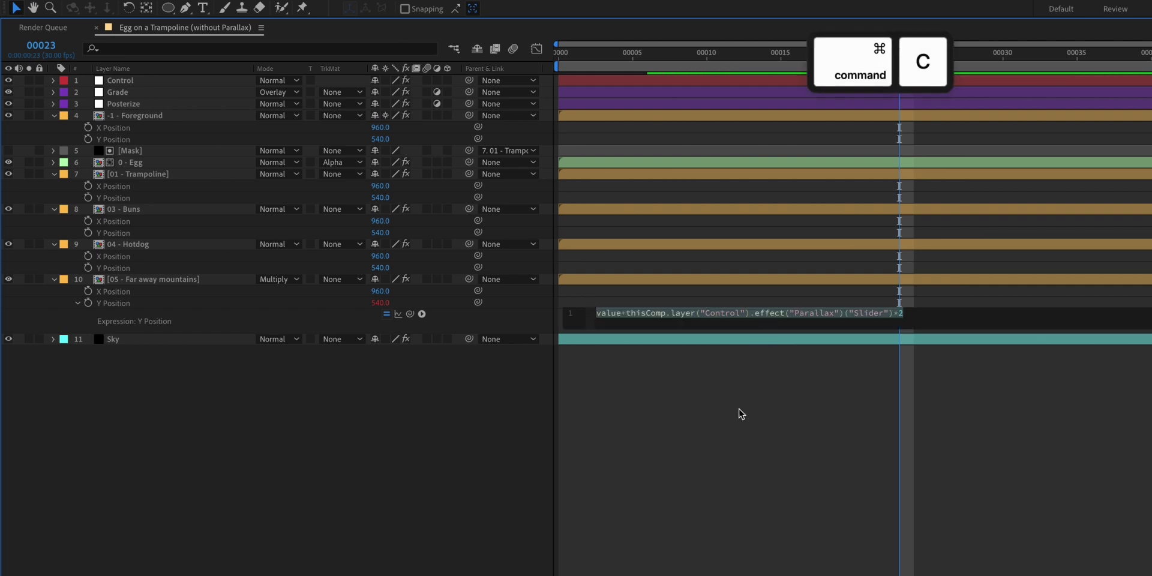
{"action": "left_click", "coordinate": [88, 268], "text": "alt"}
{"action": "key", "text": "super+v"}
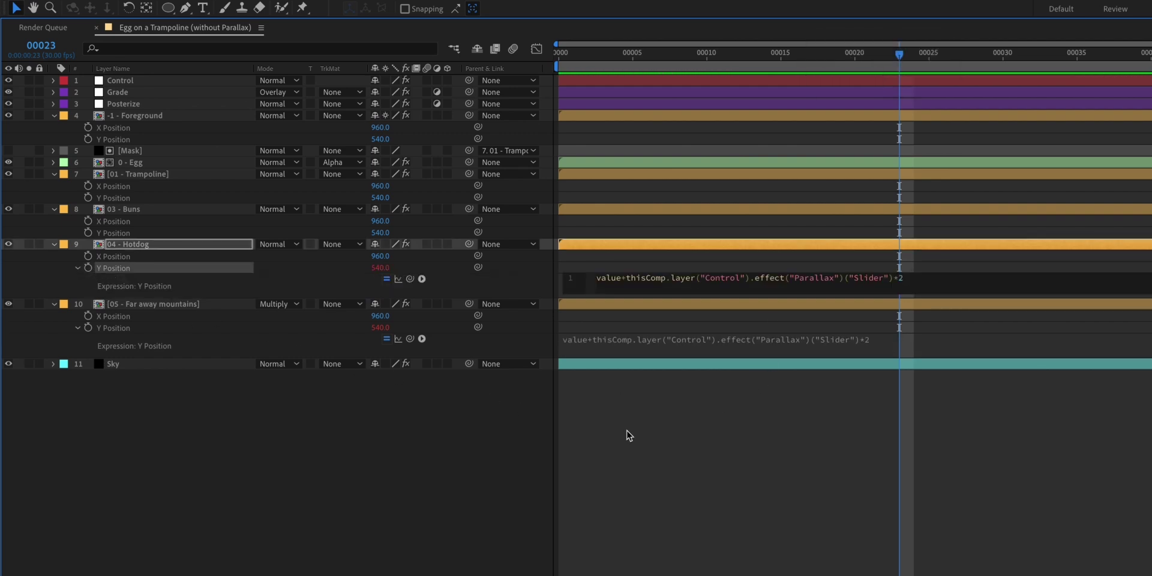
{"action": "key", "text": "BackSpace"}
Step: Paste the parallax expression into Buns, Trampoline and Foreground Y Positions with multipliers 6, 8 and 15
{"action": "left_click", "coordinate": [88, 233], "text": "alt"}
{"action": "key", "text": "super+v"}
{"action": "key", "text": "BackSpace"}
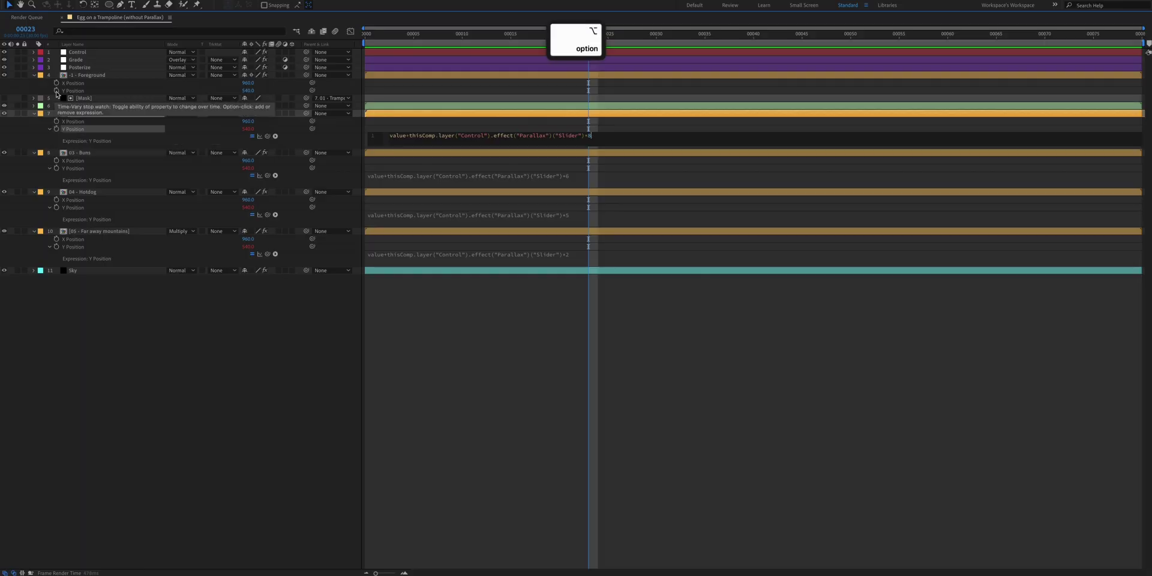
{"action": "key", "text": "super+v"}
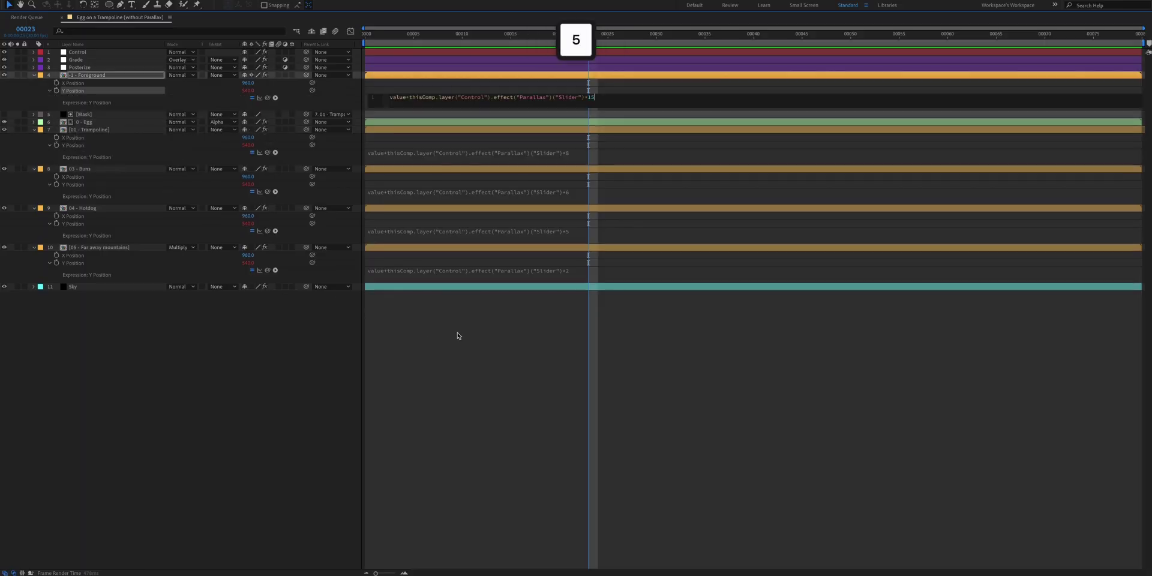
{"action": "type", "text": "15"}
{"action": "left_click", "coordinate": [458, 332]}
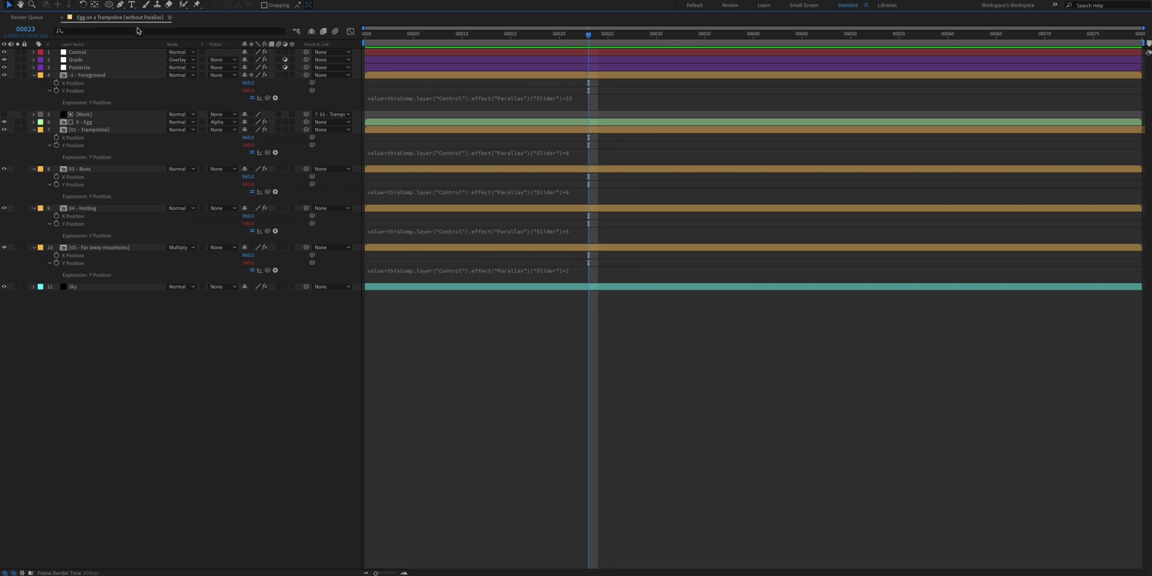
{"action": "double_click", "coordinate": [125, 20]}
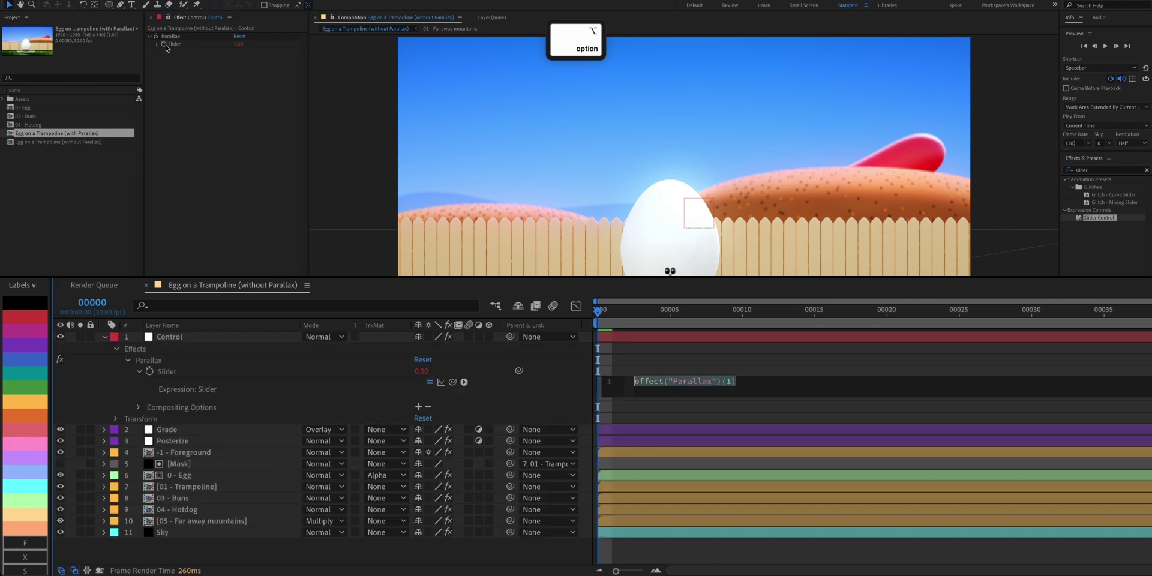
Step: Set the Slider expression to value minus the 0 - Egg Y Position times 0.025
{"action": "type", "text": "value"}
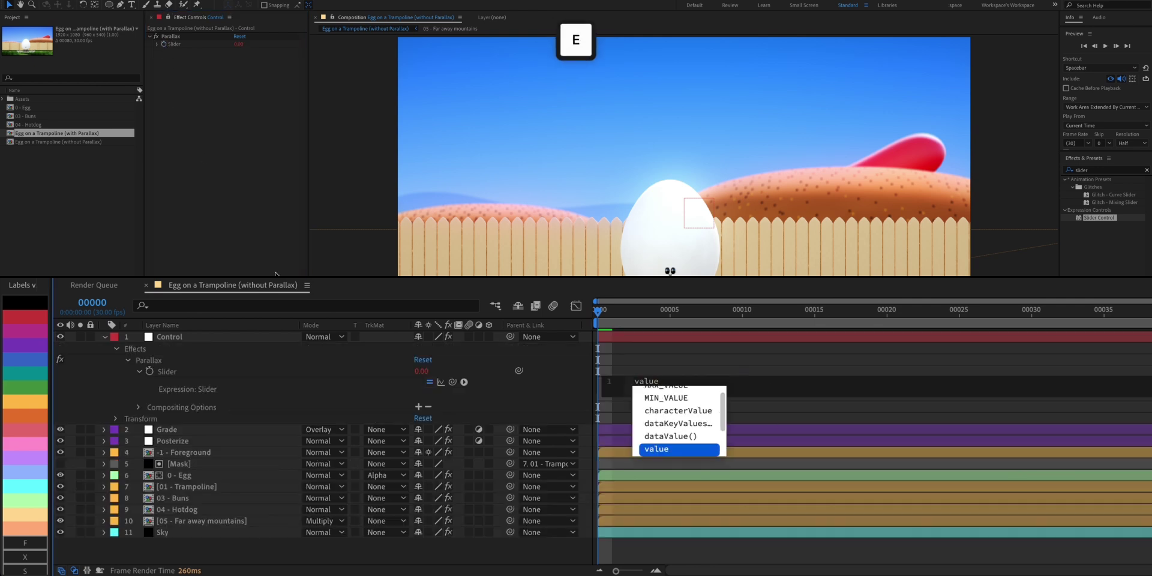
{"action": "type", "text": "-"}
{"action": "left_click", "coordinate": [186, 477]}
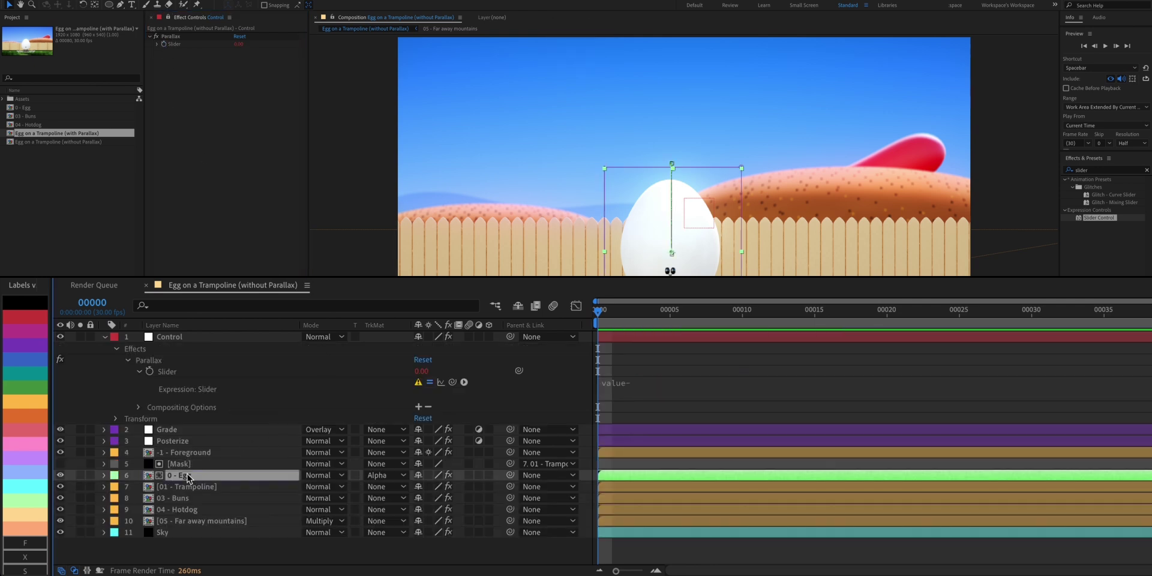
{"action": "key", "text": "p"}
{"action": "left_click", "coordinate": [652, 383]}
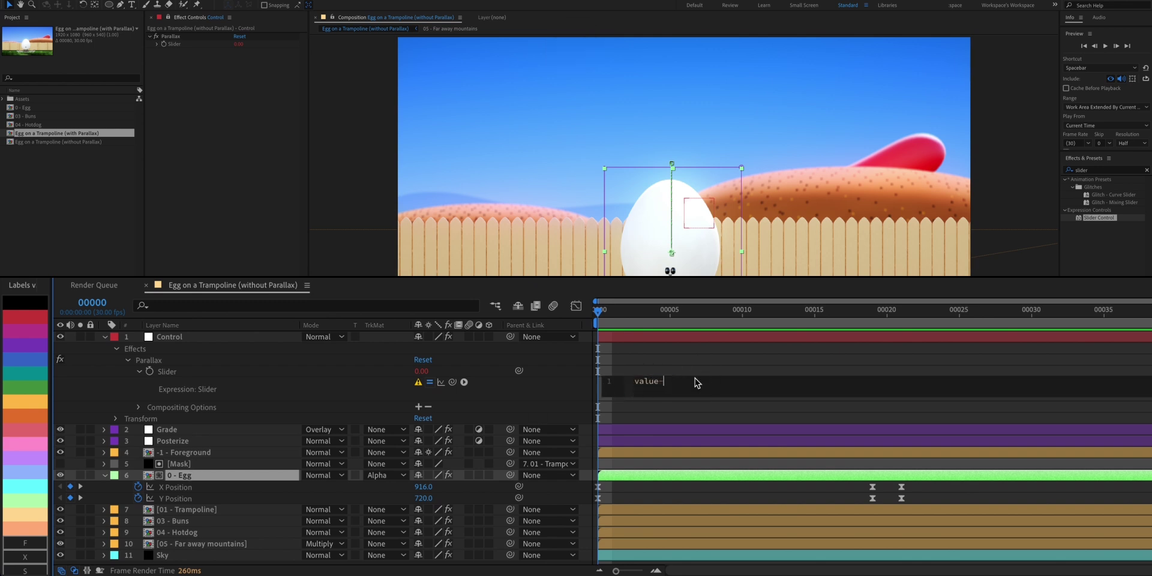
{"action": "left_click_drag", "start_coordinate": [520, 372], "coordinate": [177, 498]}
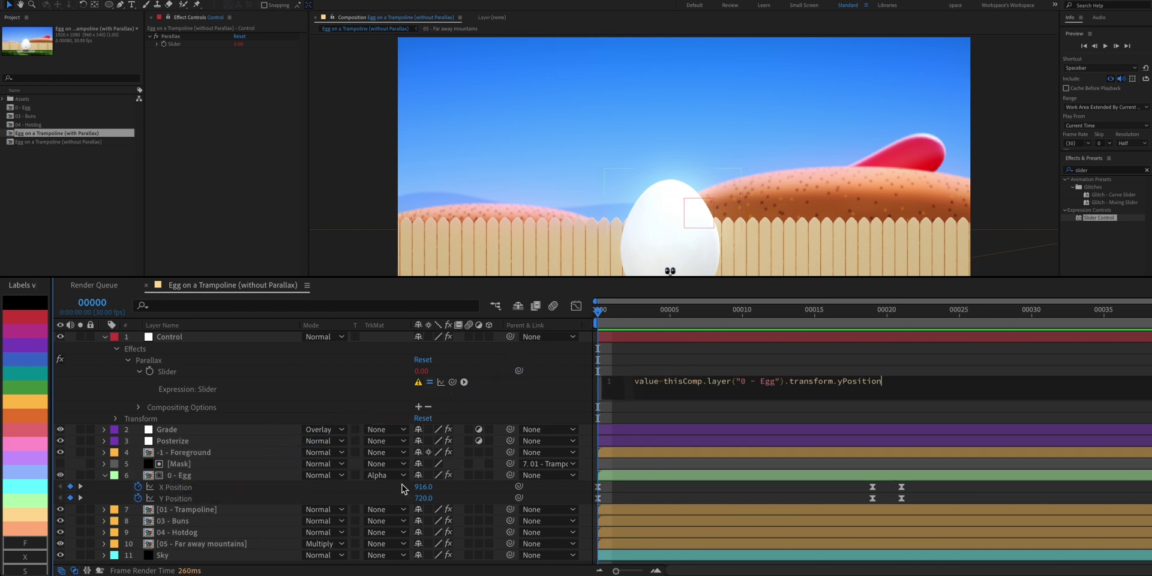
{"action": "left_click", "coordinate": [693, 496]}
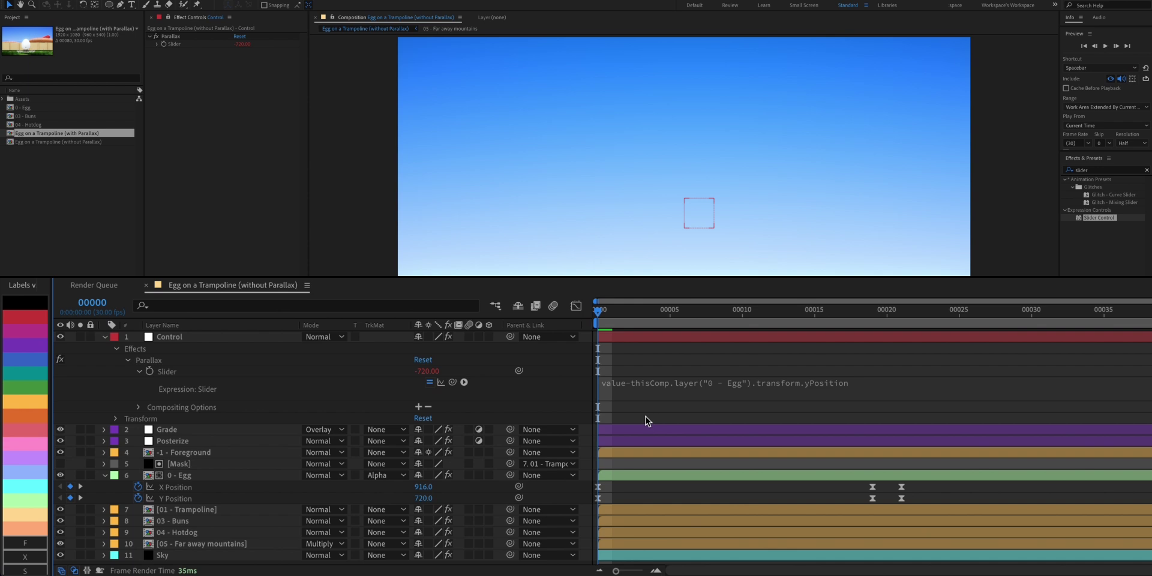
{"action": "left_click", "coordinate": [907, 385]}
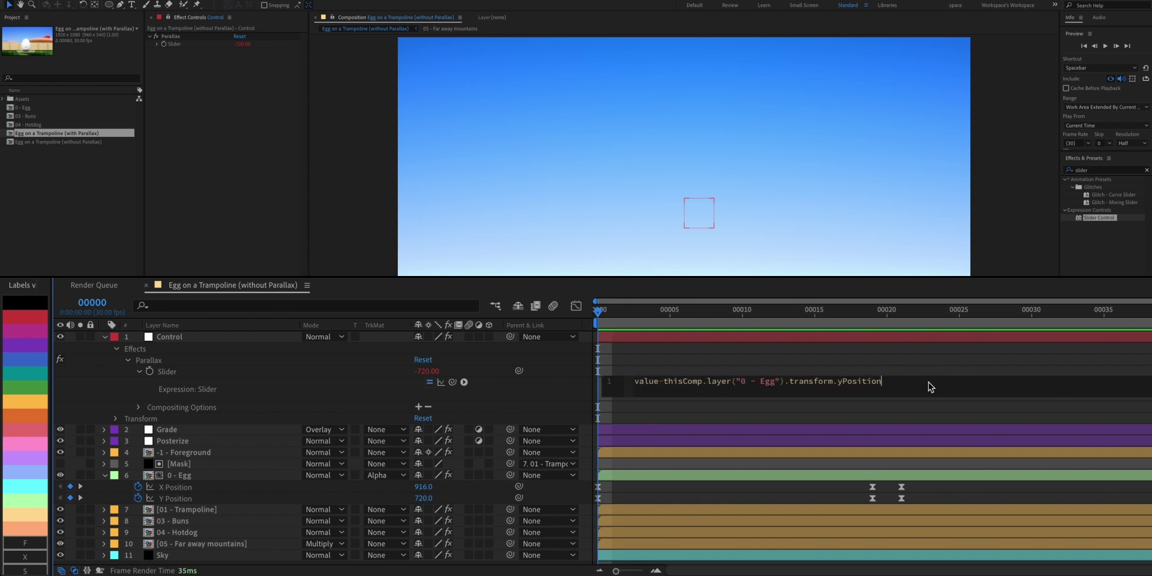
{"action": "type", "text": "*0.025"}
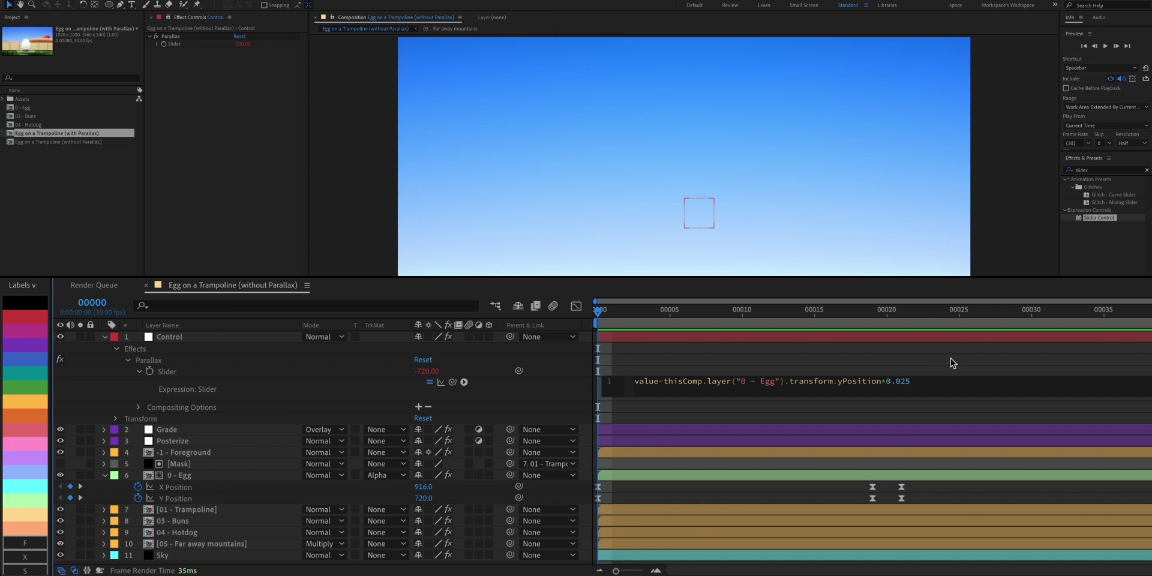
{"action": "left_click", "coordinate": [950, 358]}
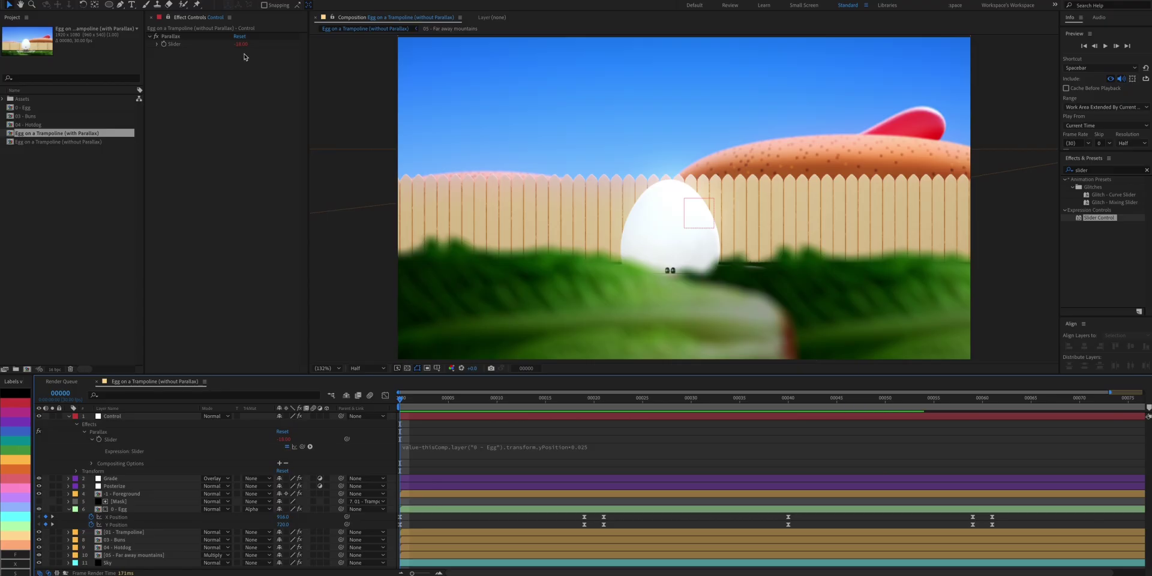
Step: Reset the Parallax slider to 0, then test-drag the egg and undo the move
{"action": "left_click", "coordinate": [243, 45]}
{"action": "type", "text": "0."}
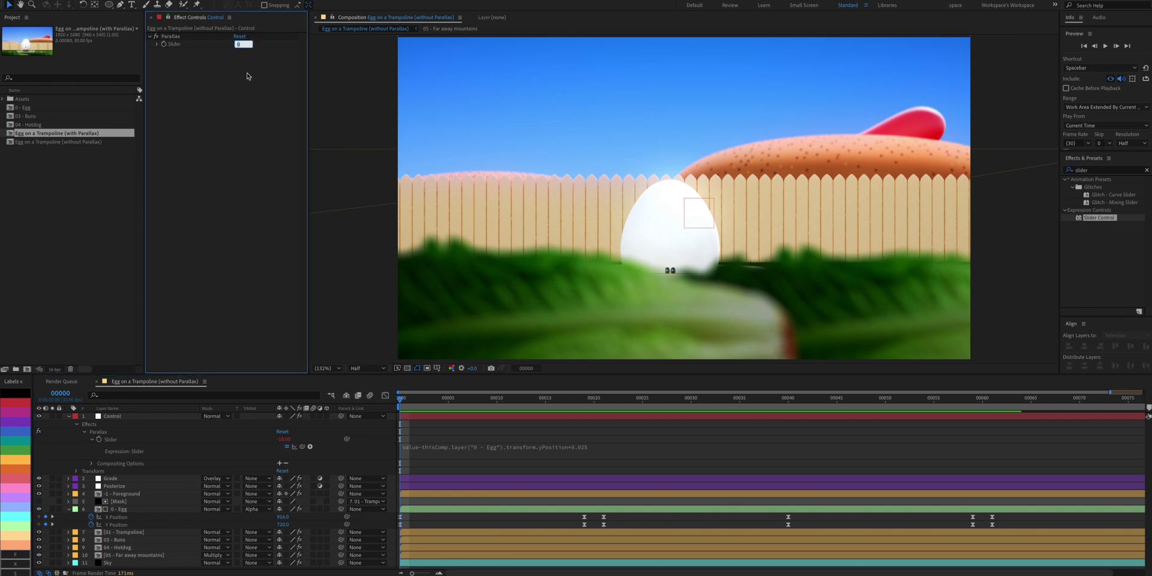
{"action": "type", "text": "0"}
{"action": "key", "text": "Return"}
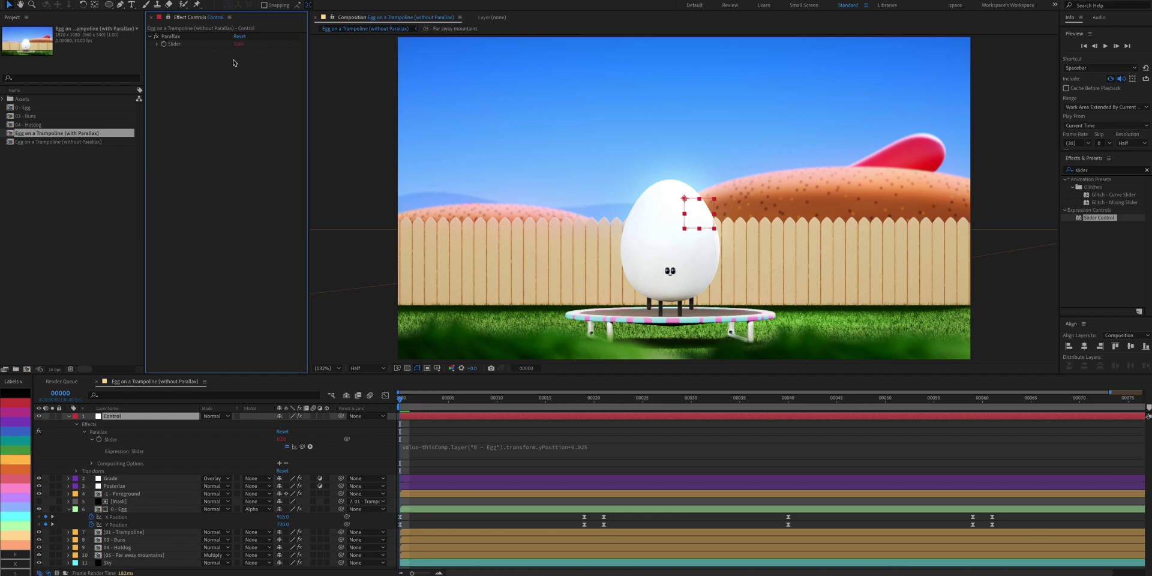
{"action": "left_click", "coordinate": [130, 511]}
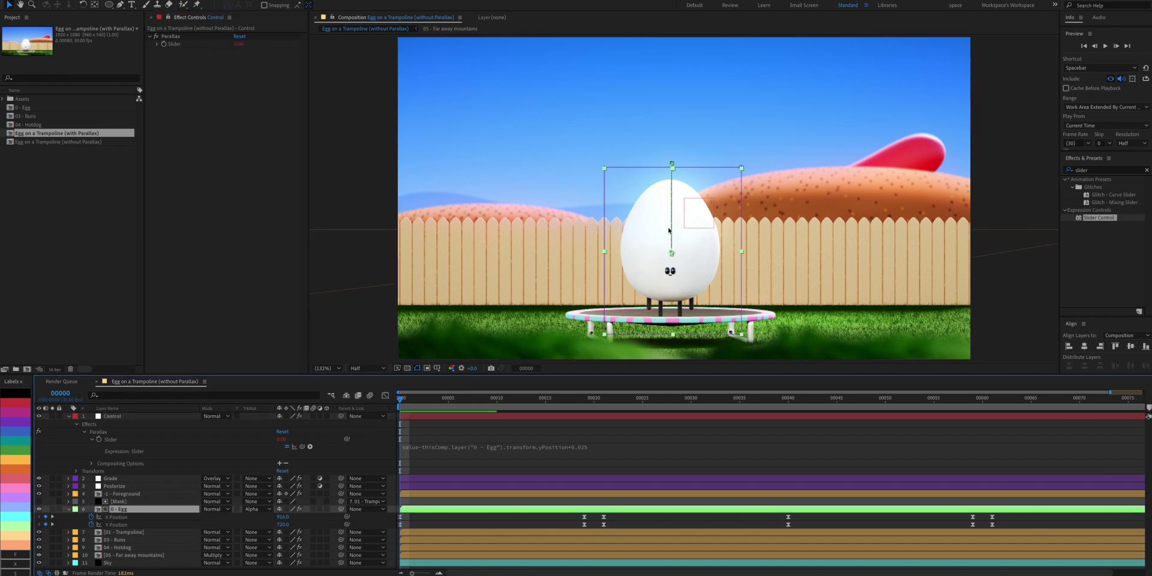
{"action": "left_click_drag", "start_coordinate": [690, 254], "coordinate": [587, 202]}
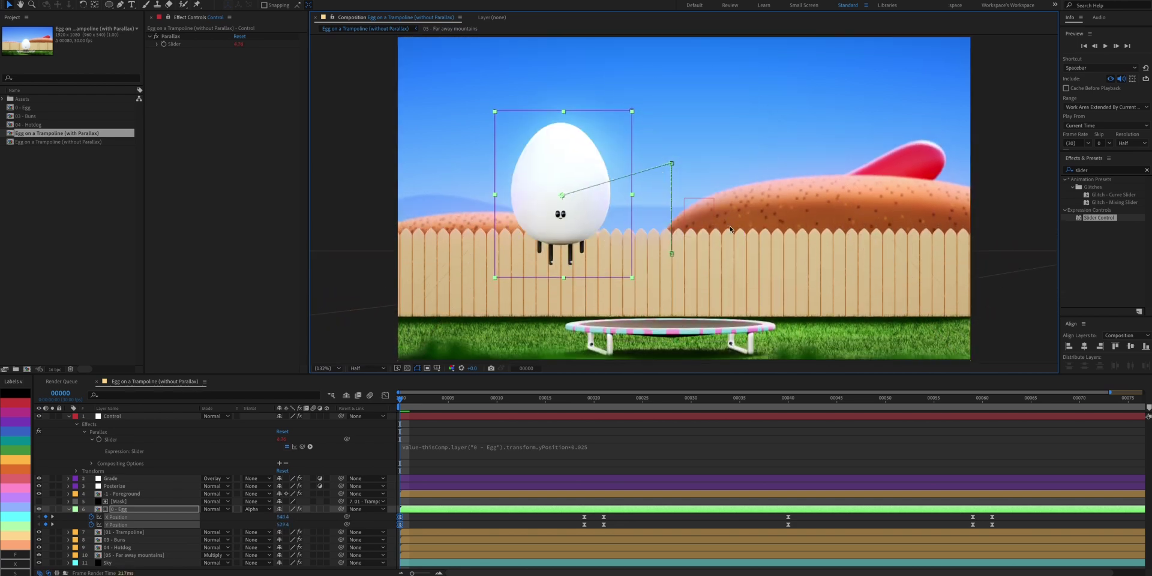
{"action": "key", "text": "ctrl+z"}
{"action": "key", "text": "ctrl+z"}
{"action": "key", "text": "space"}
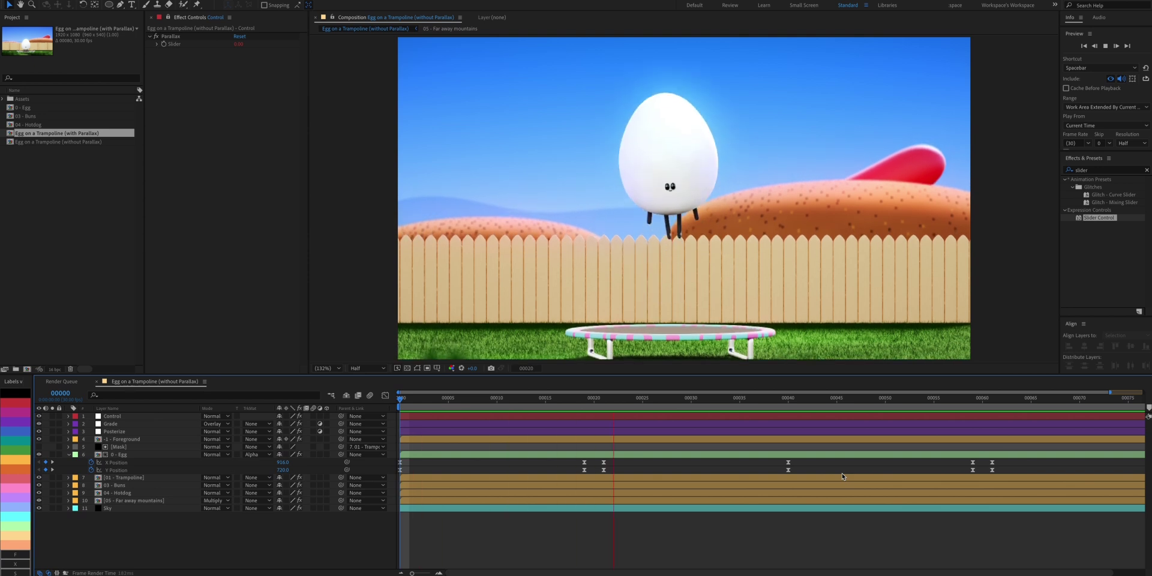